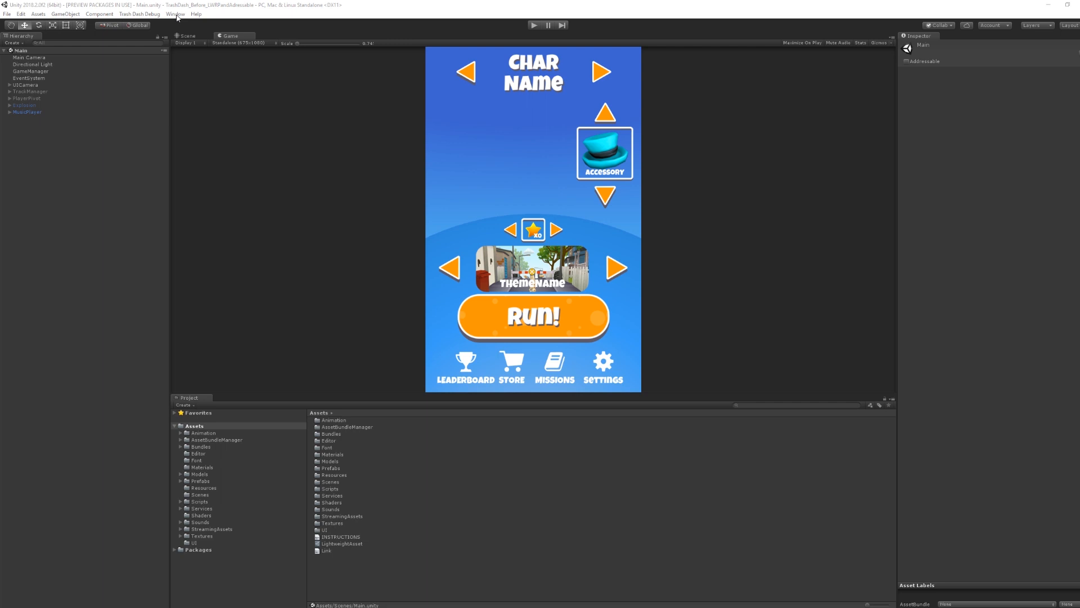
- Bring up the Addressables window from the Window > Asset Management menu
left_click(176, 15)
mouse_move(200, 140)
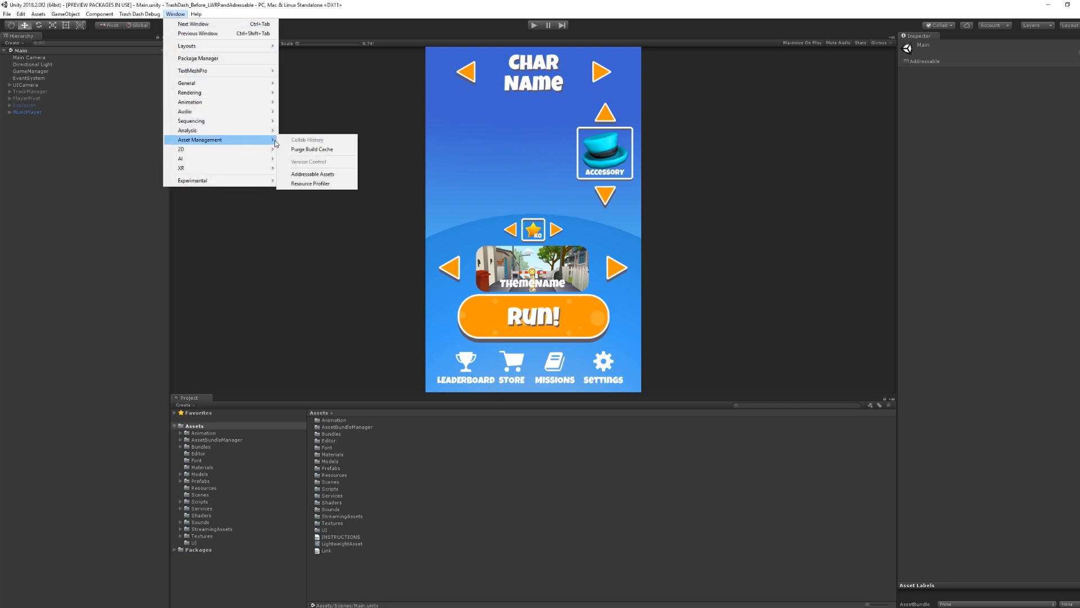
left_click(311, 176)
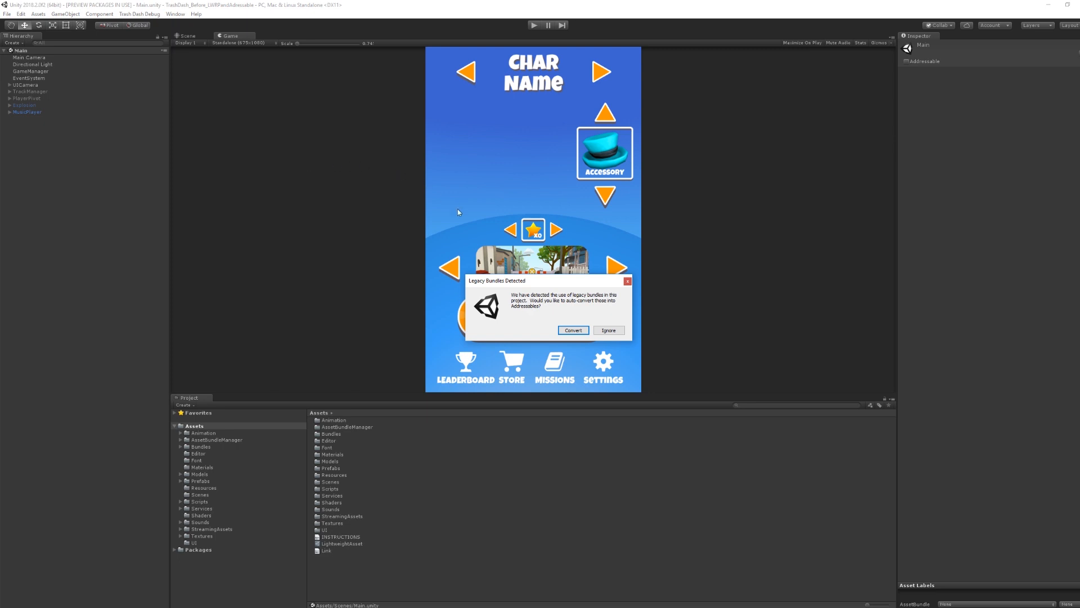
- Ignore the legacy bundle conversion and create the project's Addressables settings
left_click(608, 329)
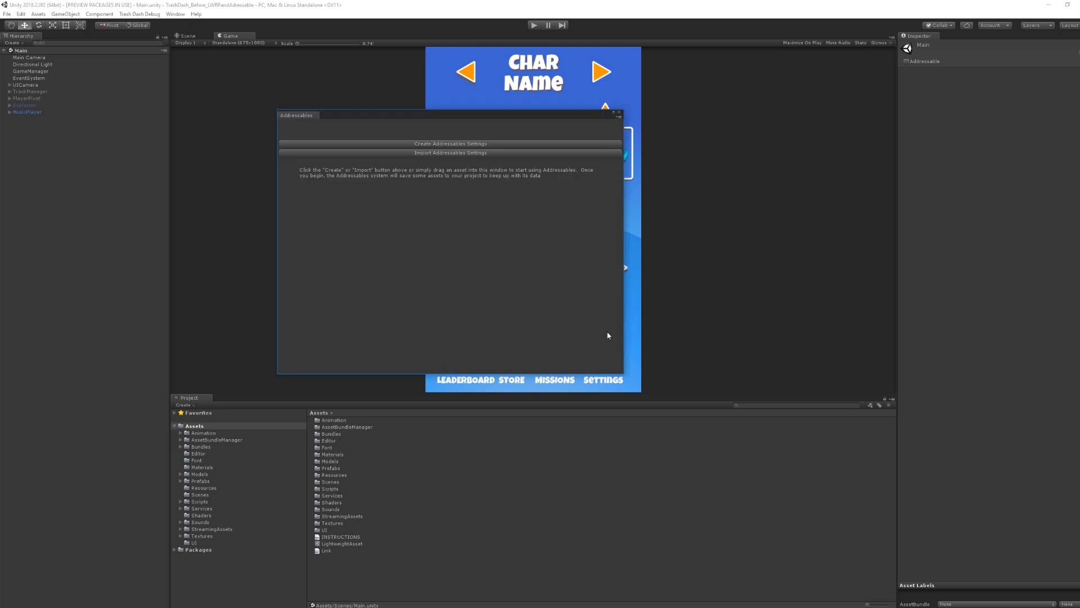
left_click(495, 145)
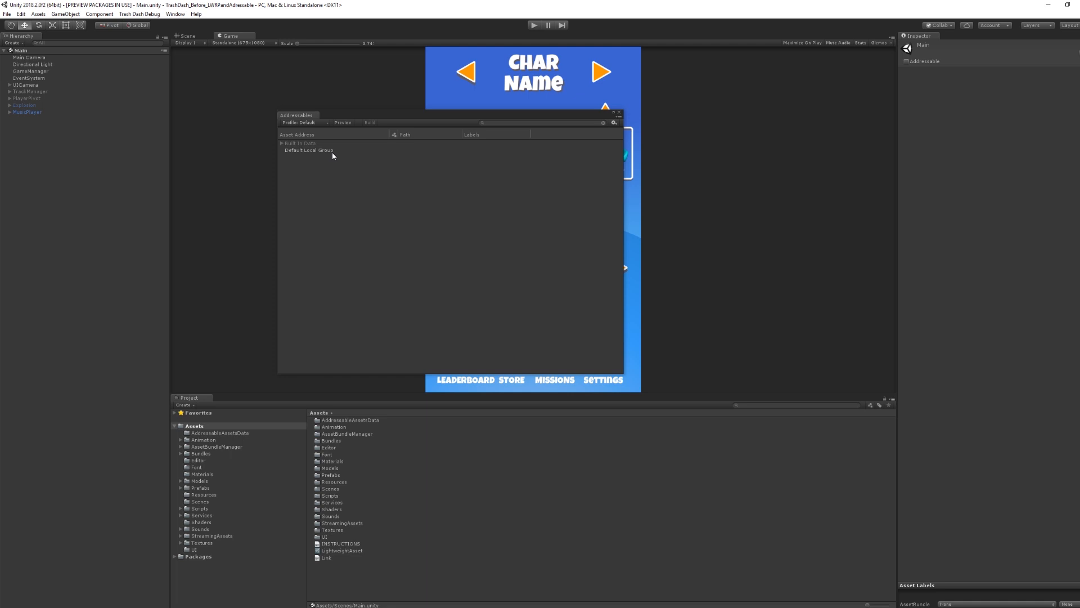
- Mark the Cat character prefab under Bundles/Characters as Addressable
left_click(181, 454)
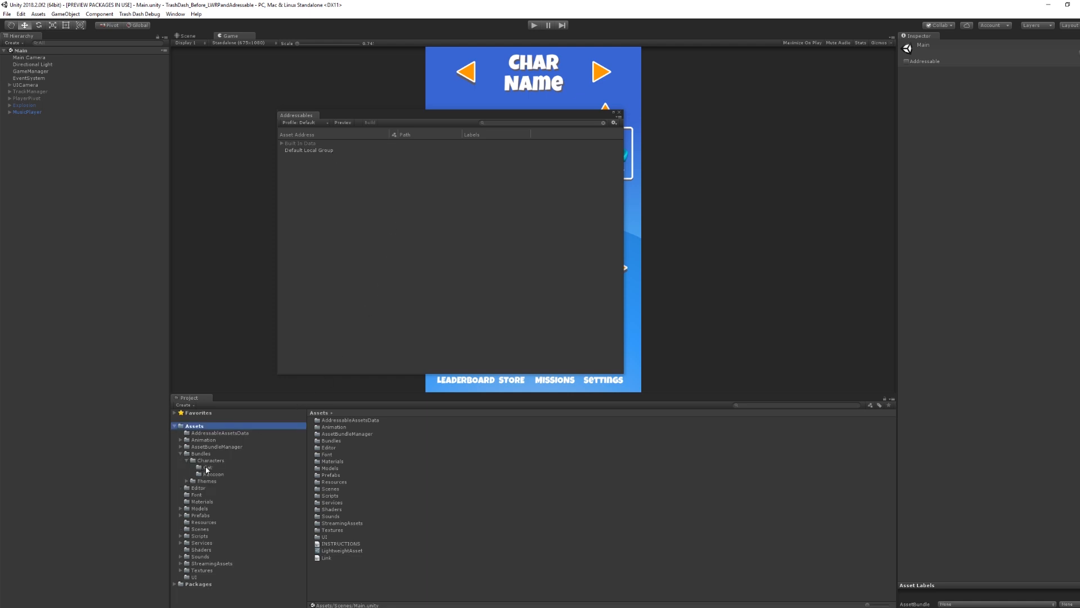
left_click(207, 468)
left_click(326, 421)
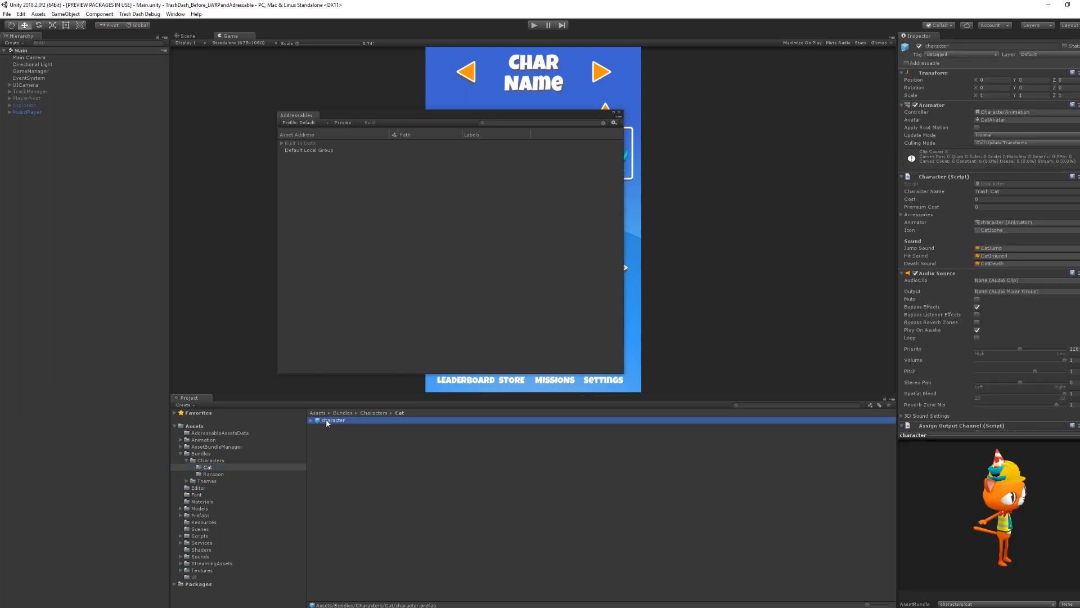
left_click(907, 64)
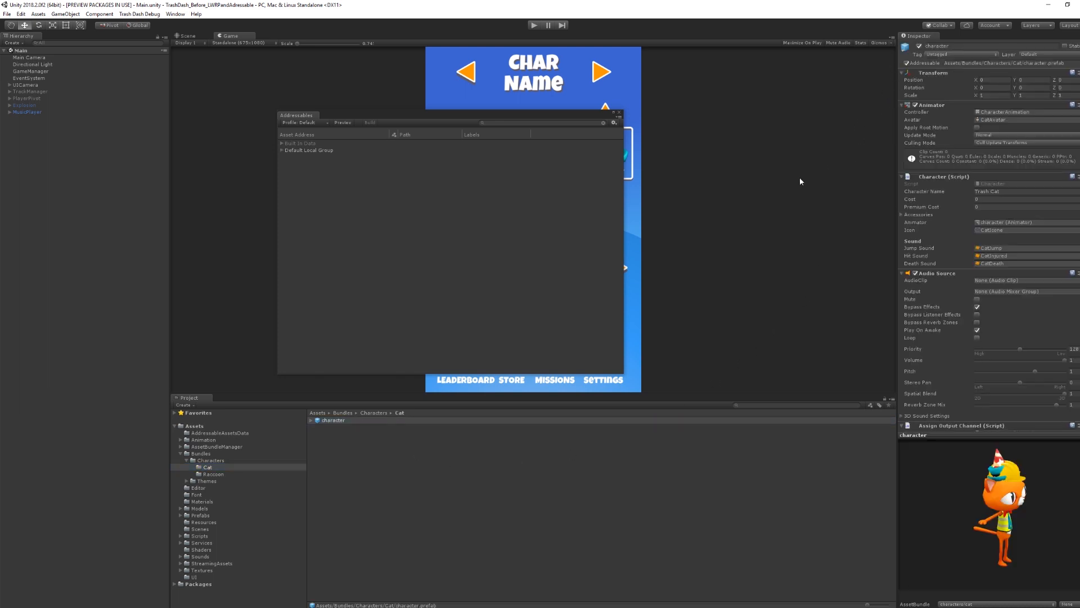
- Rename the cat entry's address in the Default Local Group to 'cat'
left_click(281, 150)
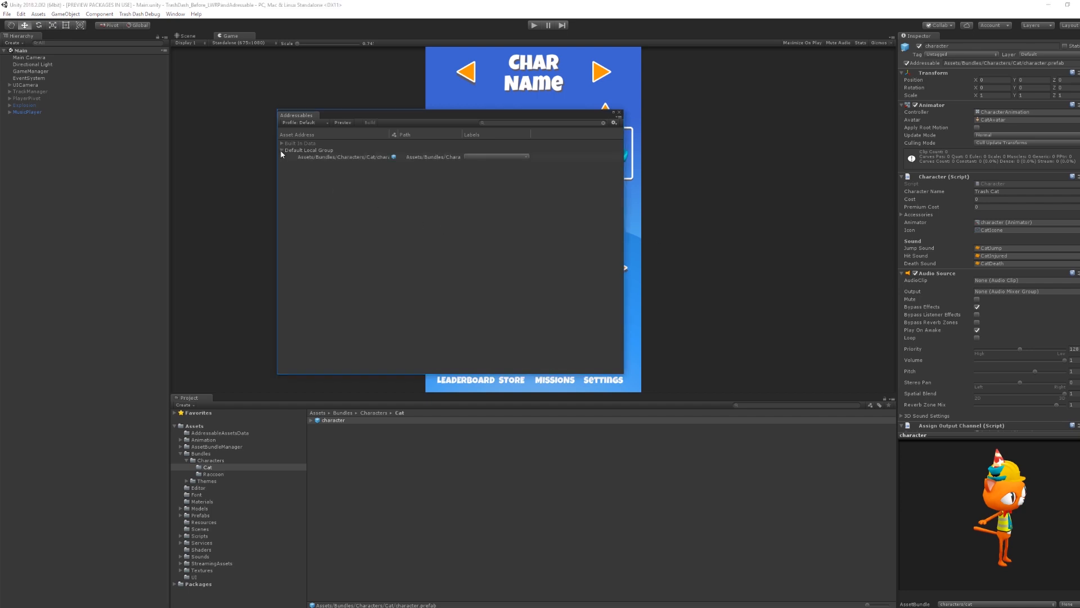
left_click(958, 63)
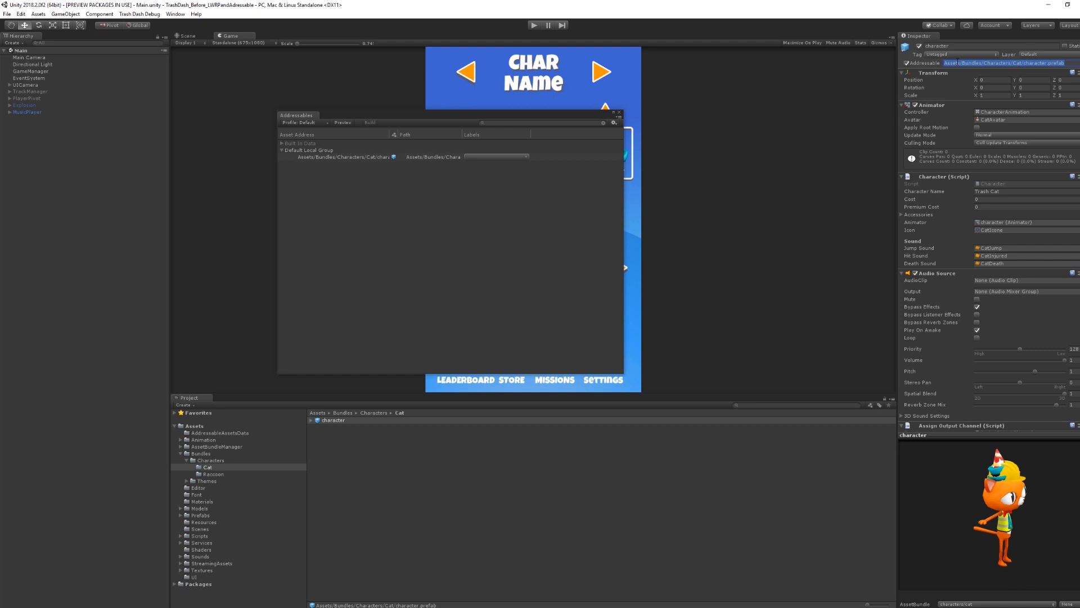
type("cat")
key("Return")
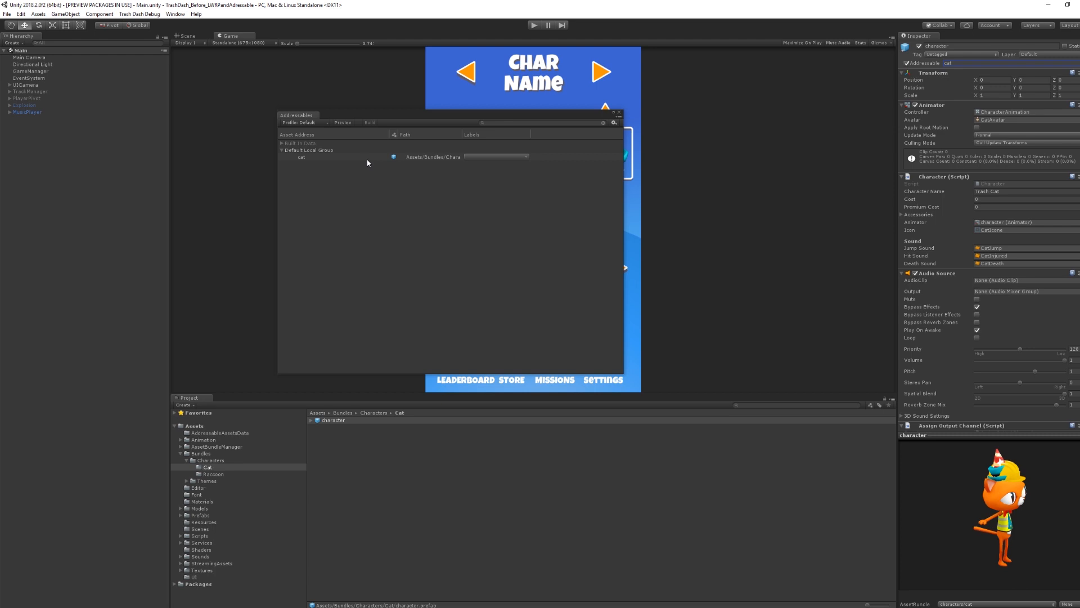
- Create a new Local Packed Content group in the Addressables window
left_click(212, 474)
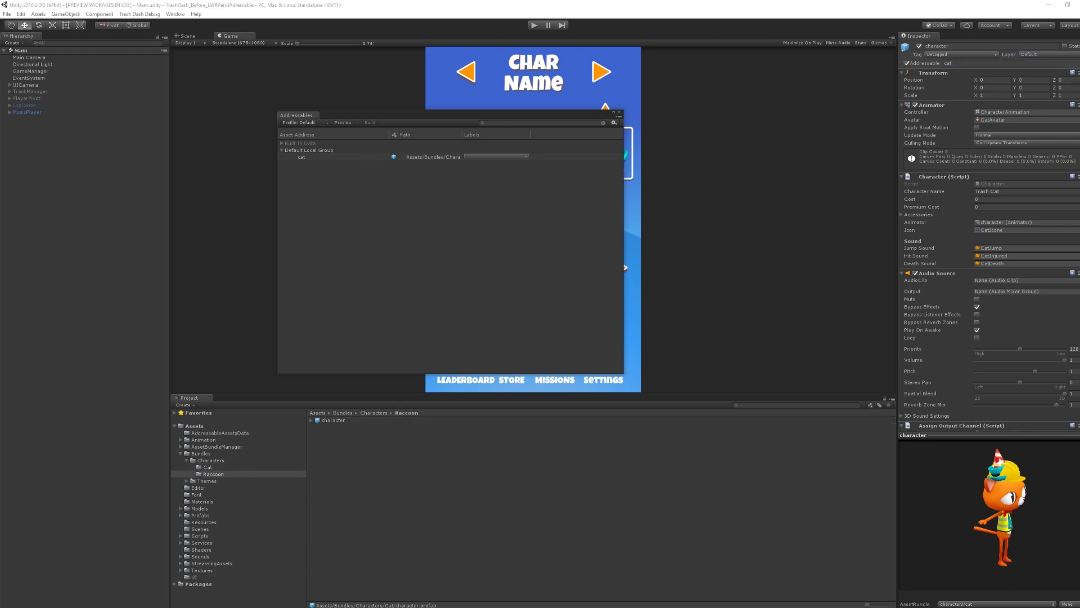
right_click(331, 192)
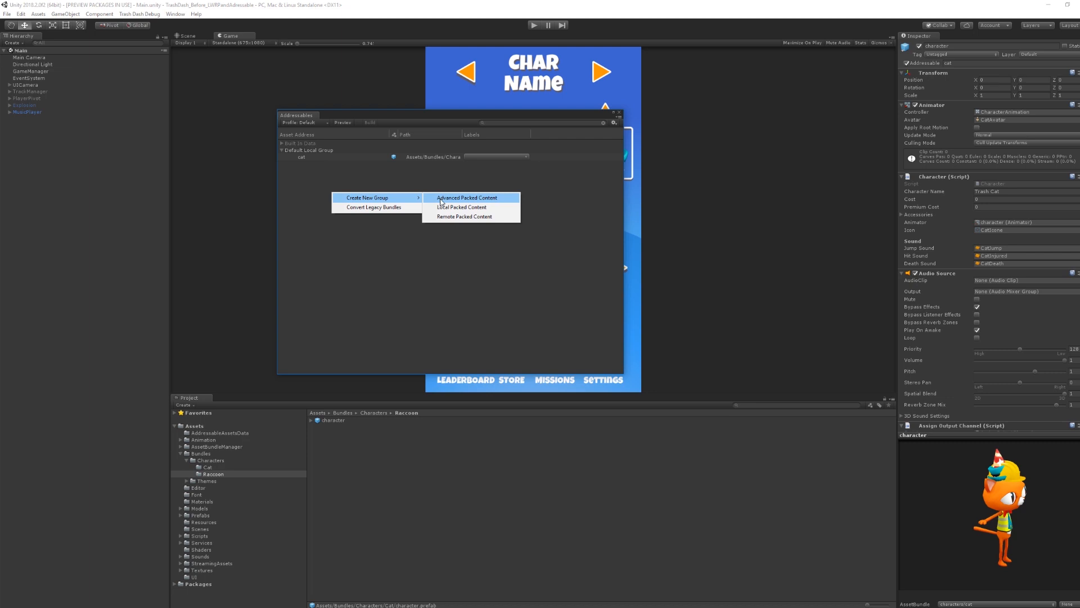
left_click(441, 207)
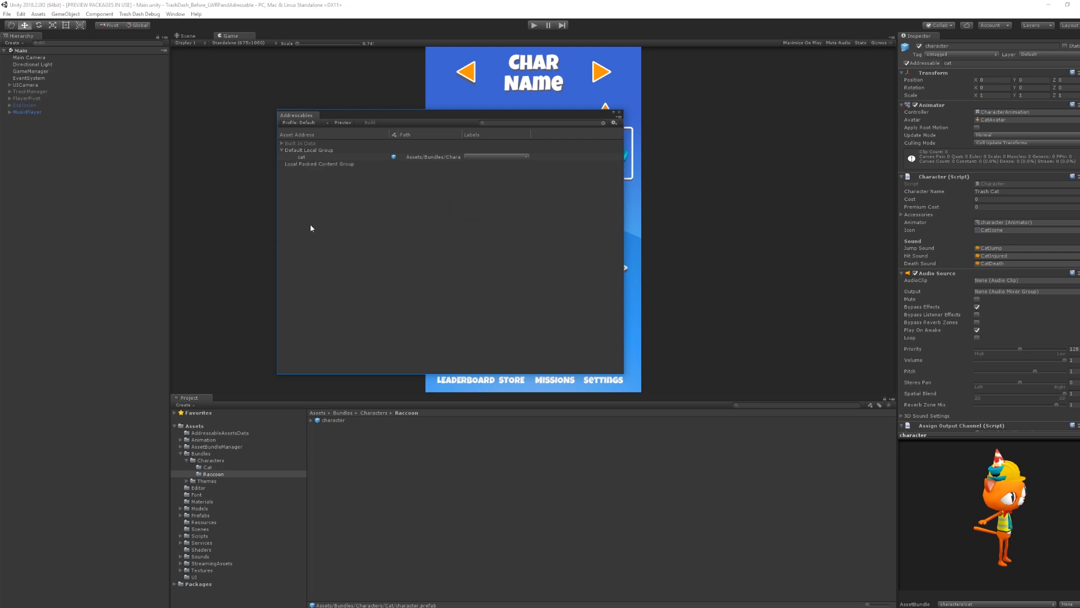
- Move the Raccoon character prefab into the Local Packed Content Group and reveal its entry
left_click(229, 474)
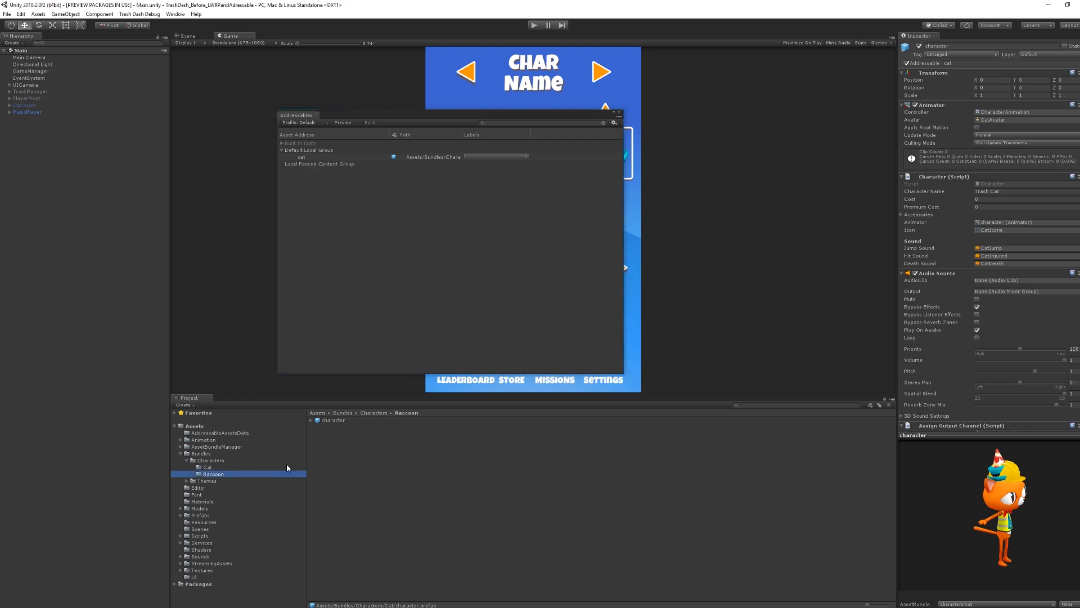
left_click(339, 421)
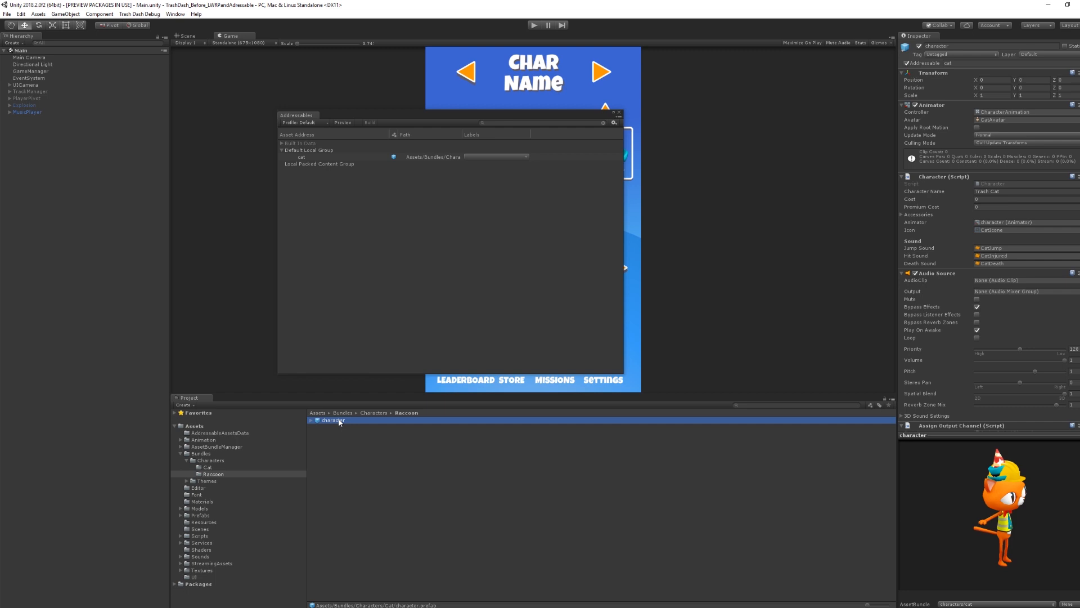
left_click_drag(340, 421, 332, 167)
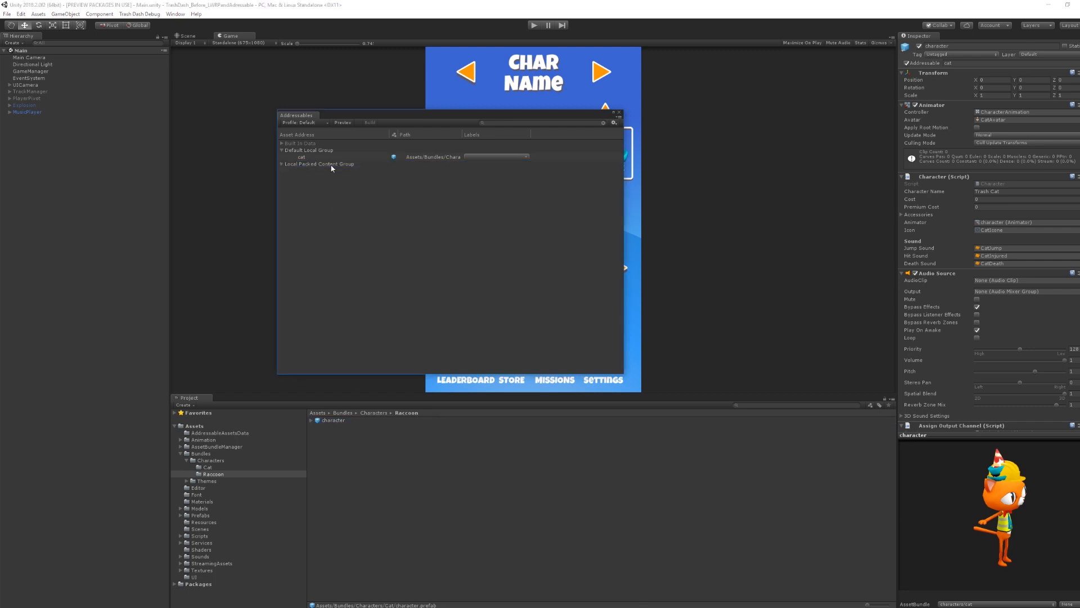
left_click(281, 163)
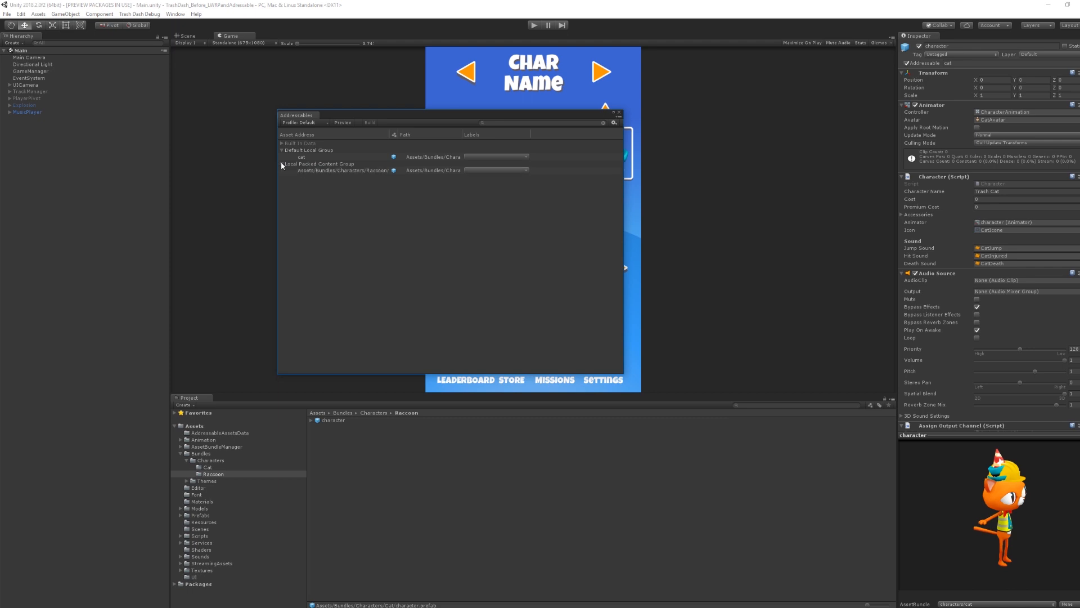
- Show the raccoon character prefab's properties and preview in the Inspector
left_click(339, 419)
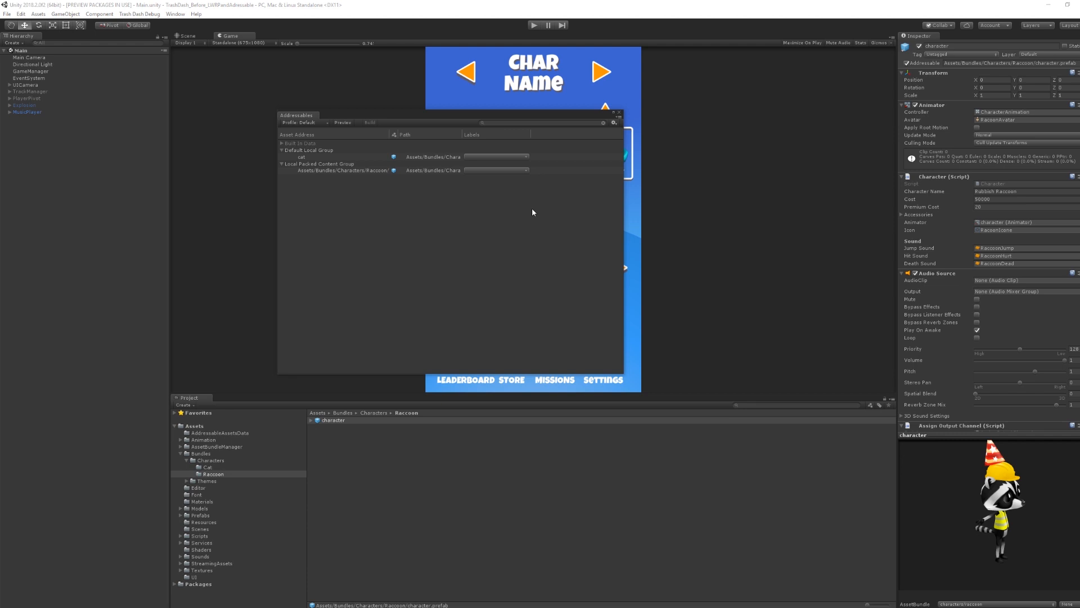
- Add a new 'character' label to the cat addressable entry
left_click(522, 158)
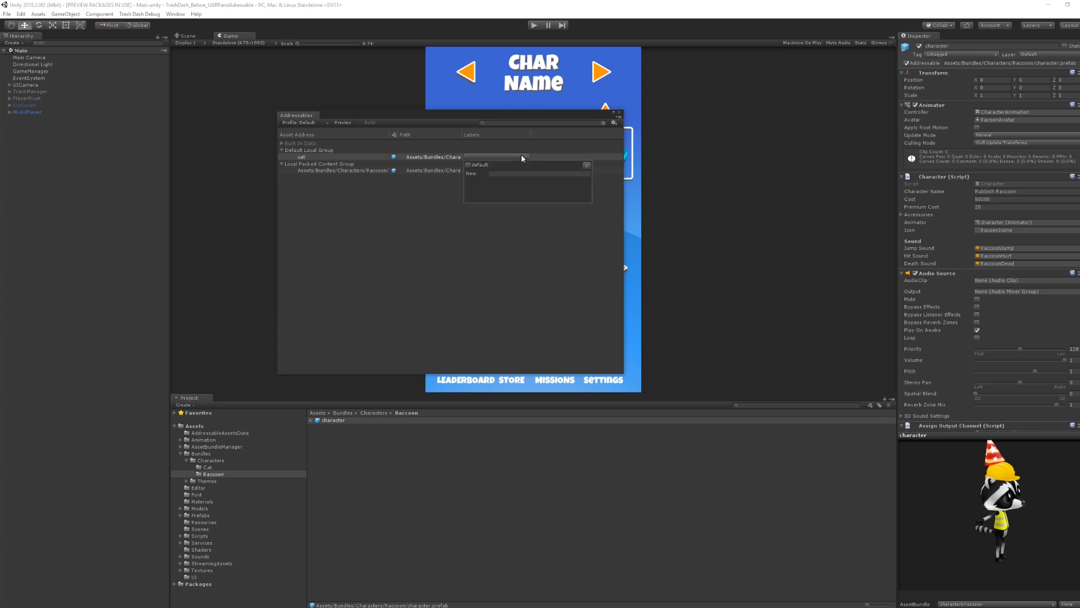
left_click(518, 173)
type("character")
key("Return")
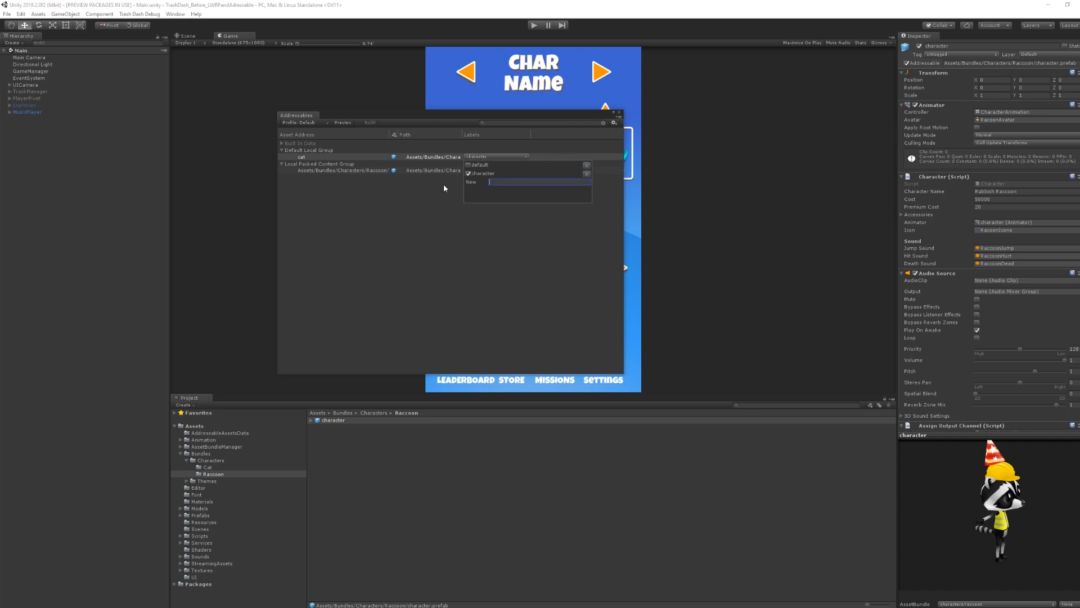
left_click(443, 185)
- Apply the 'character' label to the raccoon entry, then select the AssetBundleManager folder
left_click(475, 170)
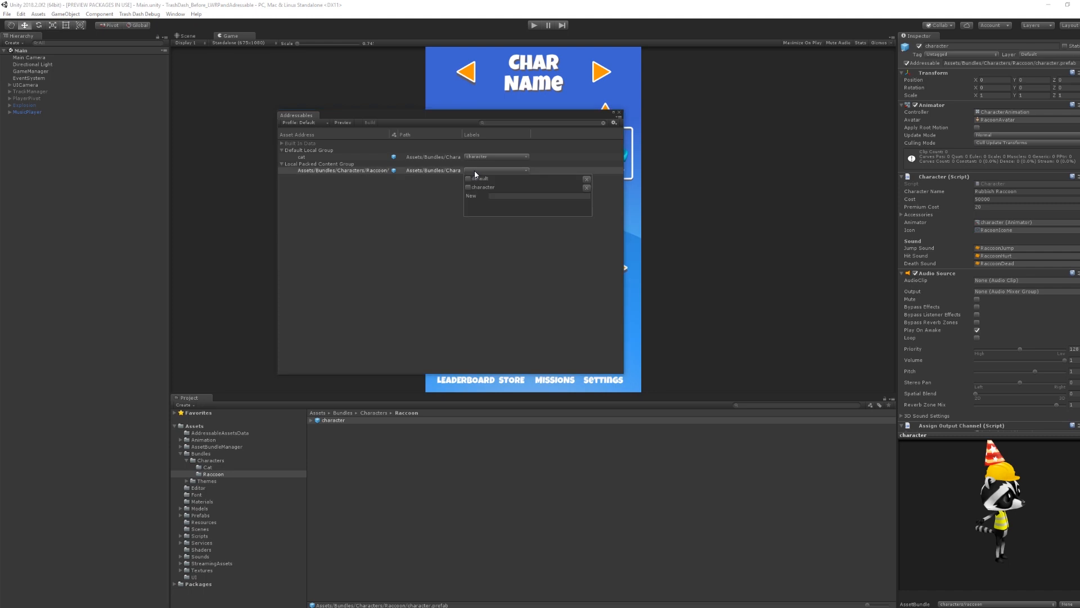
left_click(477, 187)
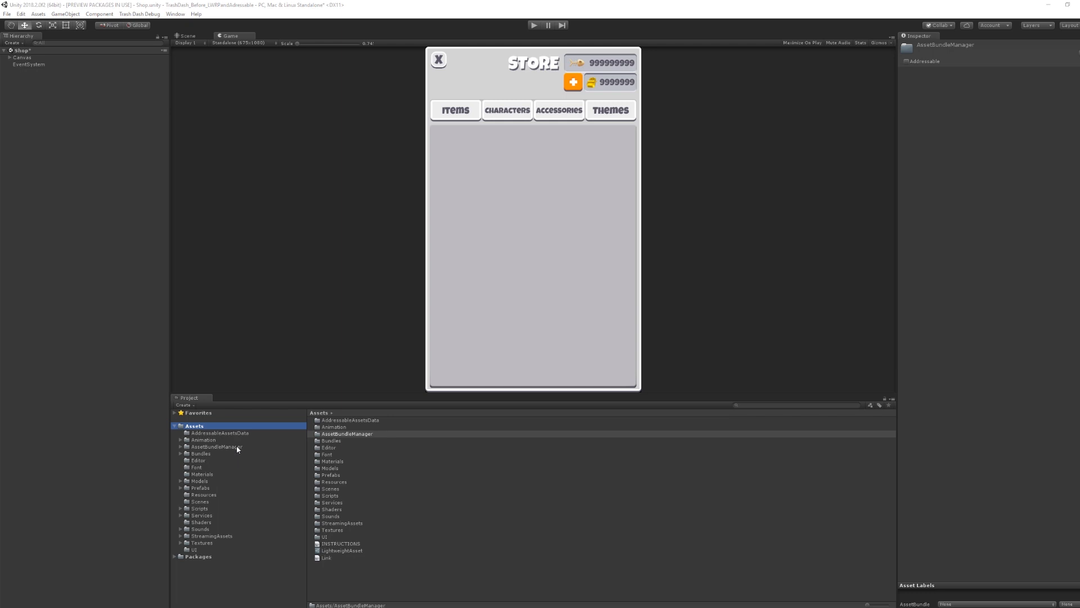
left_click(219, 446)
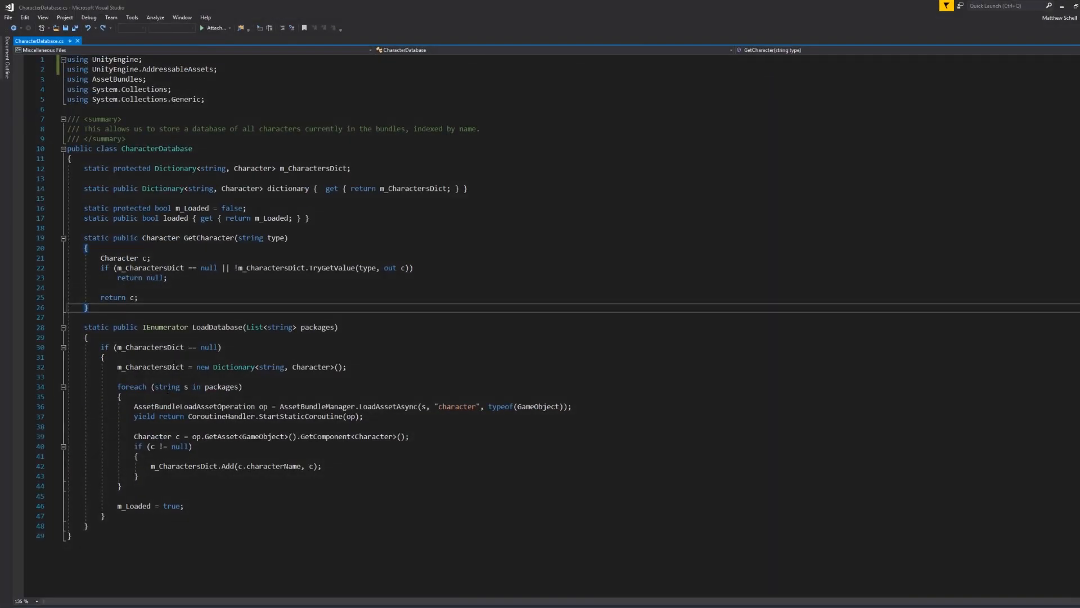
- Replace the LoadDatabase method with the version using Addressables.LoadAssets<GameObject>("character", ...)
mouse_move(169, 377)
left_mouse_down()
mouse_move(220, 413)
mouse_move(267, 486)
left_mouse_up()
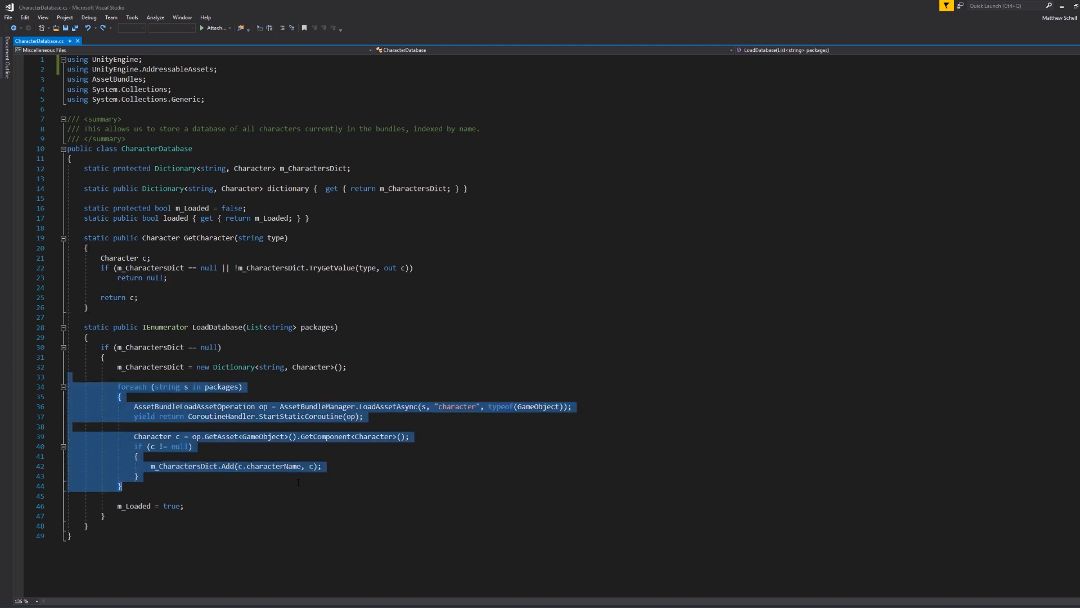
mouse_move(90, 540)
left_mouse_down()
mouse_move(51, 439)
mouse_move(38, 329)
left_mouse_up()
type("static public IEnumerator LoadDatabase()     {         if (m_CharactersDict == null)         {             m_CharactersDict = new Dictionary<string, Character>();              yield return Addressables.LoadAssets<GameObject>(\"character\", op =>             {                 Character c = op.Result.GetComponent<Character>();                 if (c != null)                 {                     m_CharactersDict.Add(c.characterName, c);                 }             });              m_Loaded = true;         }     }")
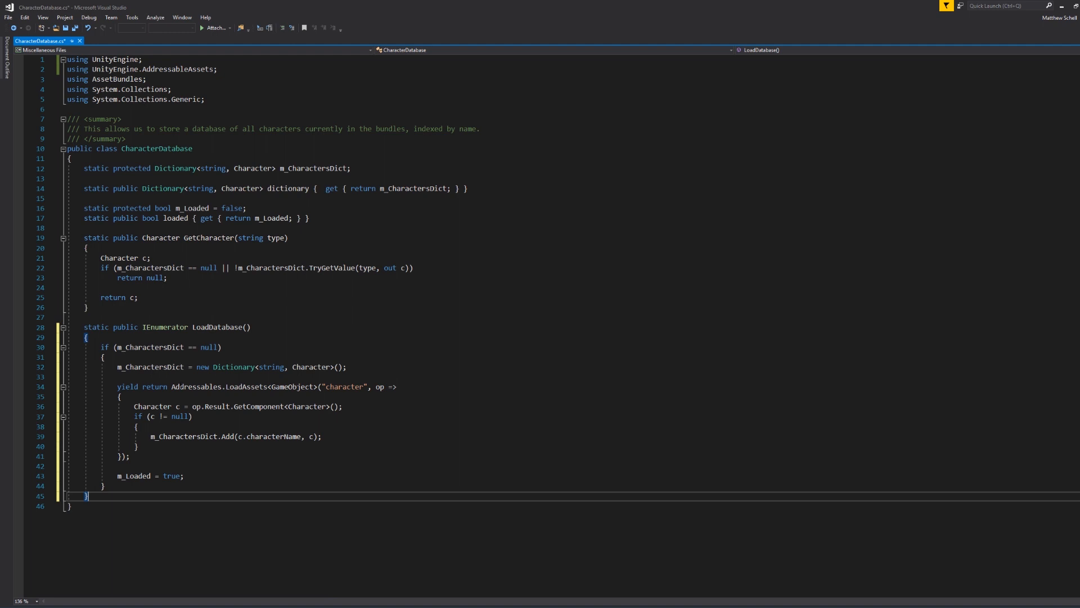
- Highlight the new Addressables.LoadAssets call and loading block for review
left_click_drag(171, 387, 267, 387)
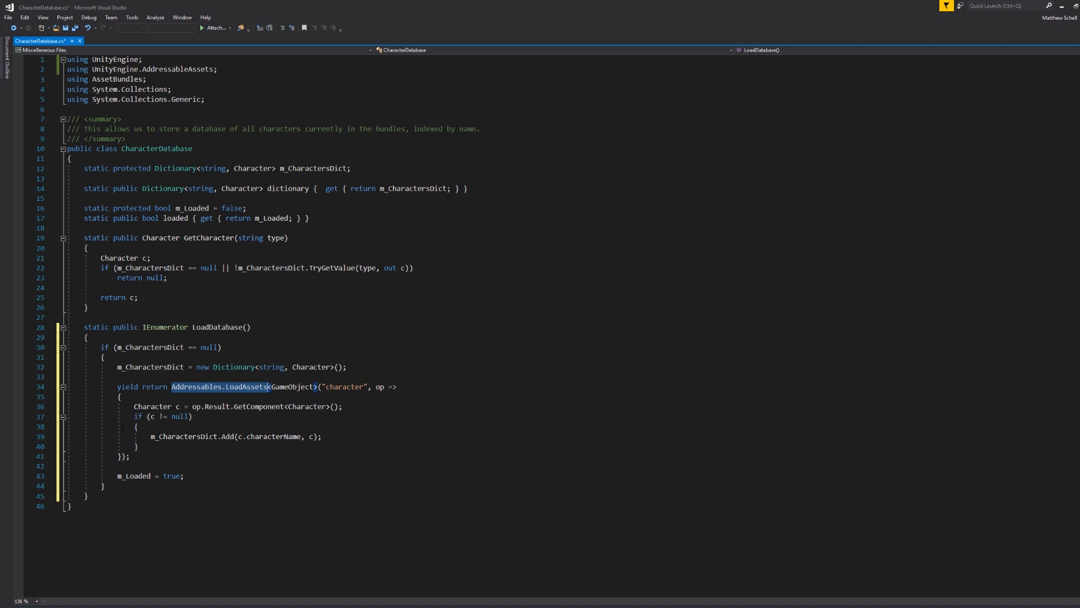
left_click_drag(117, 387, 130, 456)
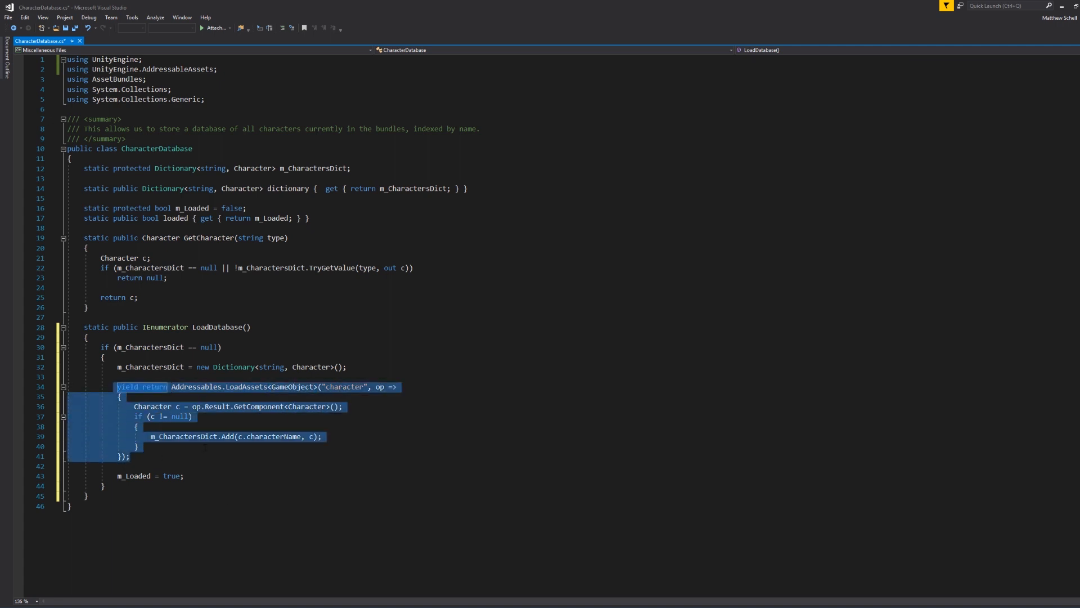